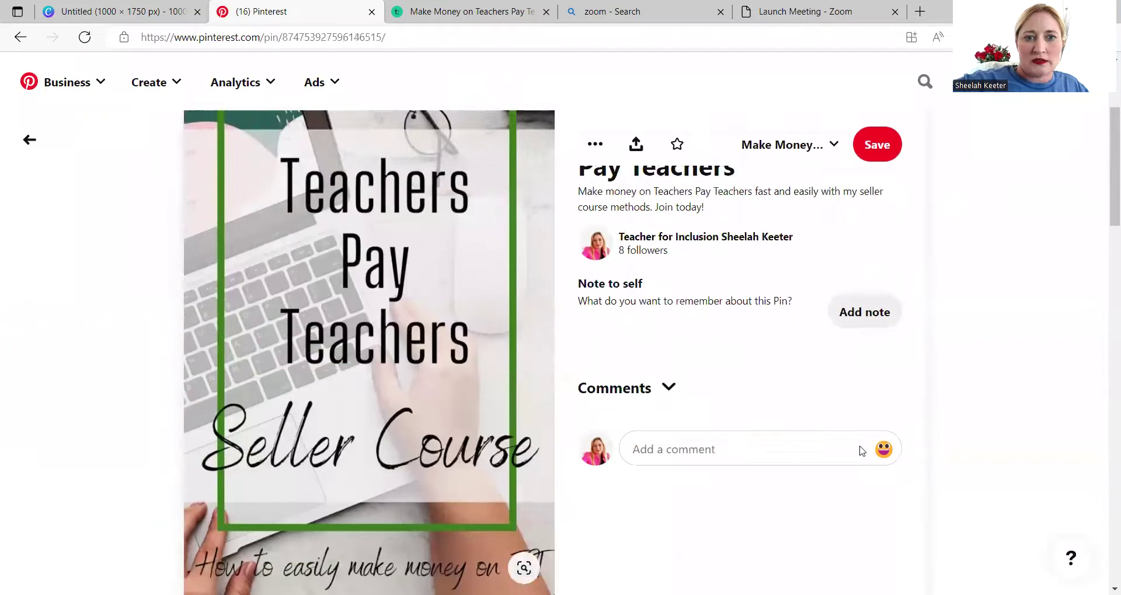
scroll(862, 450, down, 3)
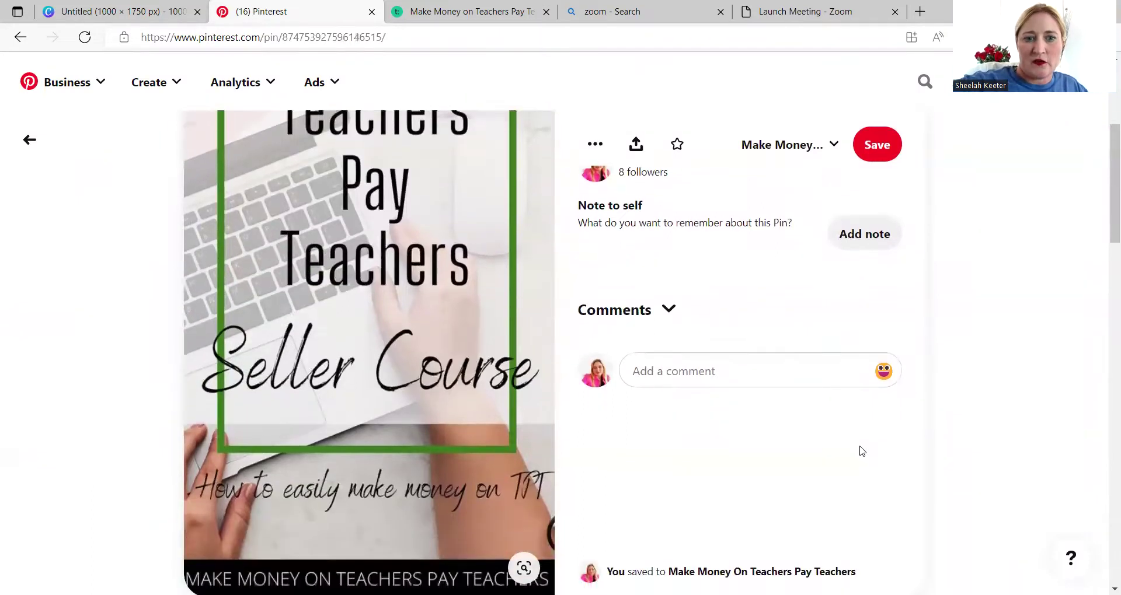
scroll(862, 450, down, 5)
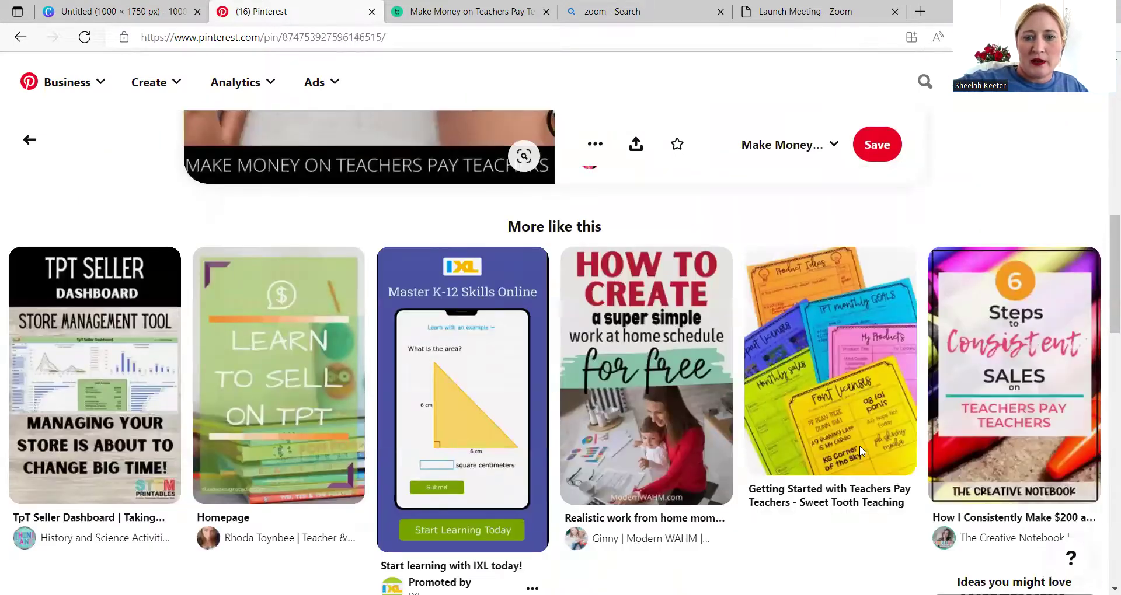
scroll(860, 450, down, 1)
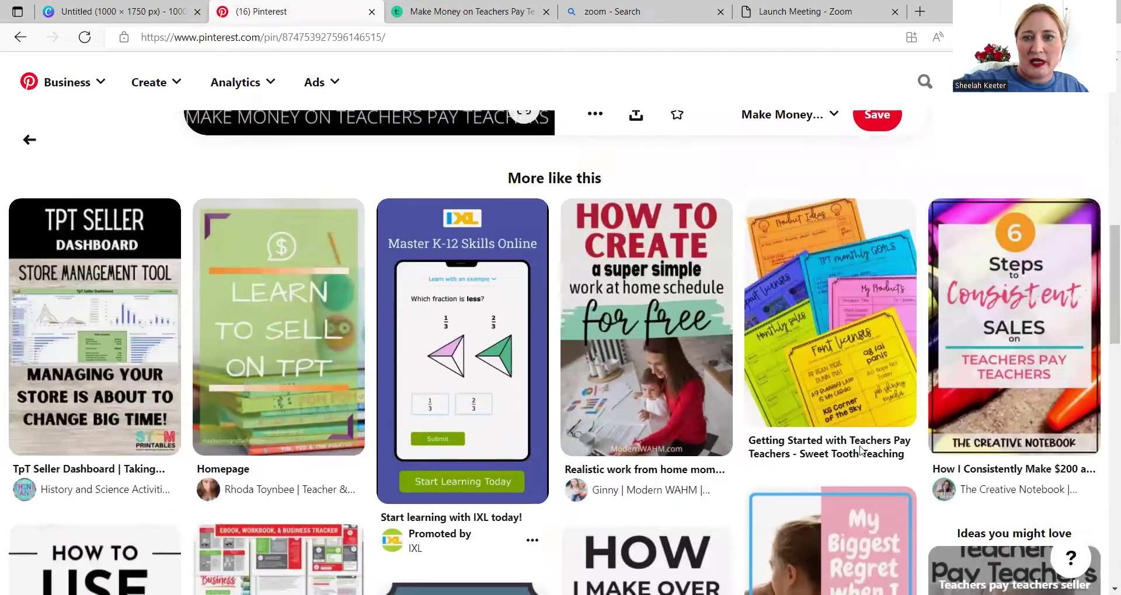
scroll(862, 451, down, 1)
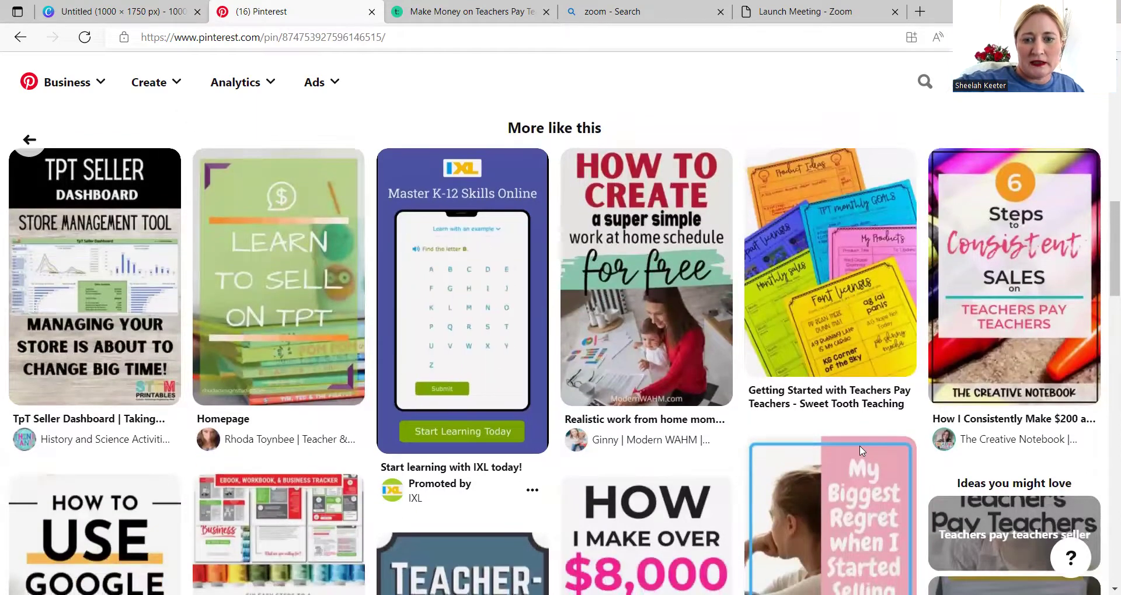
scroll(862, 450, down, 3)
scroll(861, 451, down, 3)
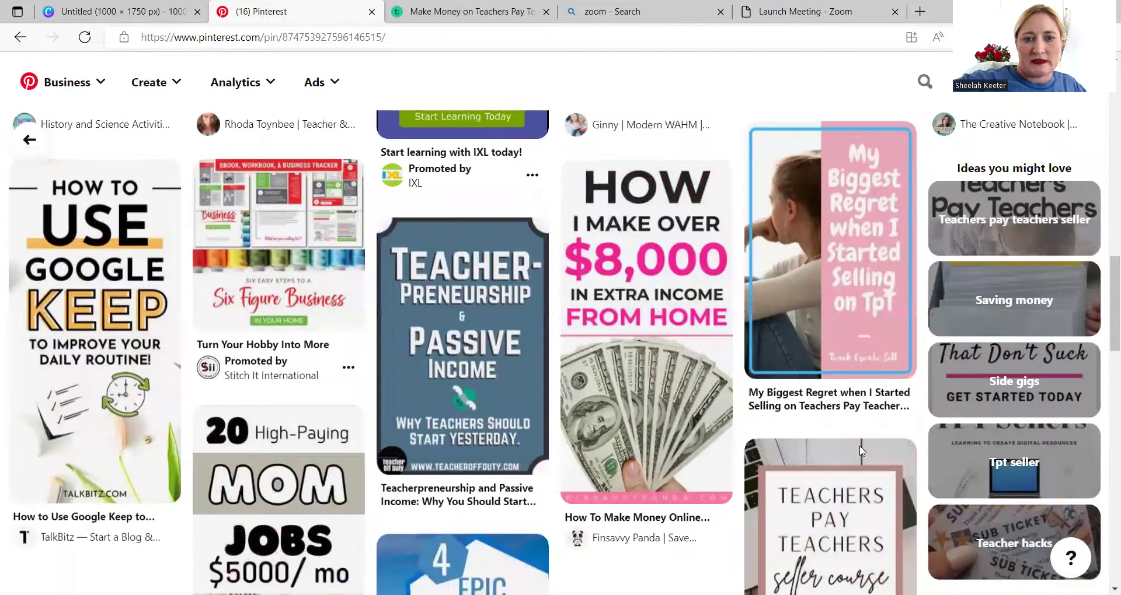
scroll(861, 451, up, 7)
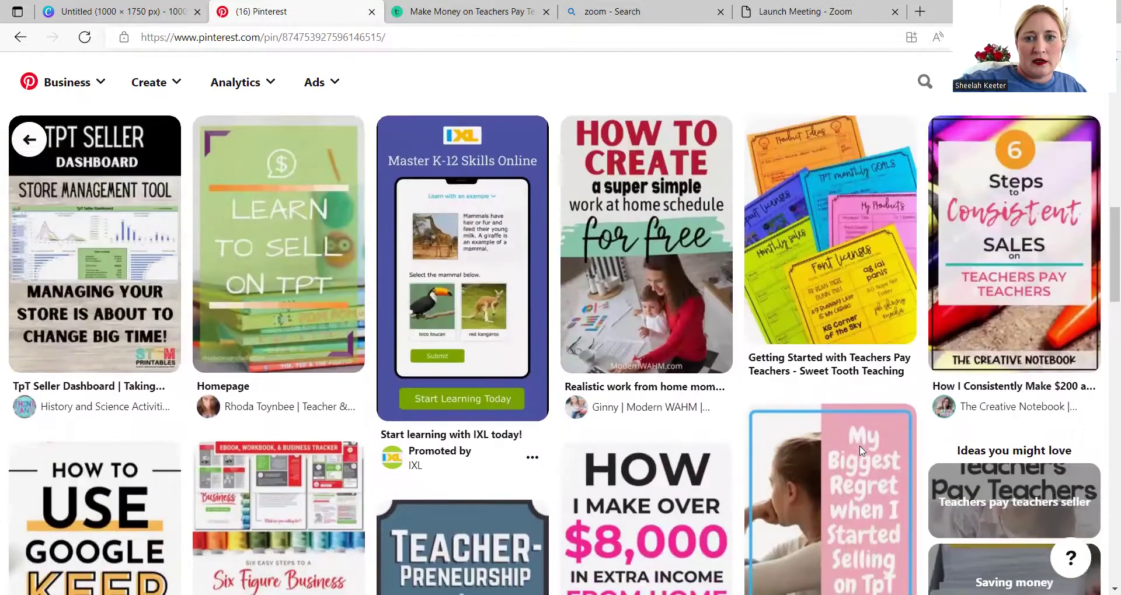
scroll(861, 450, down, 1)
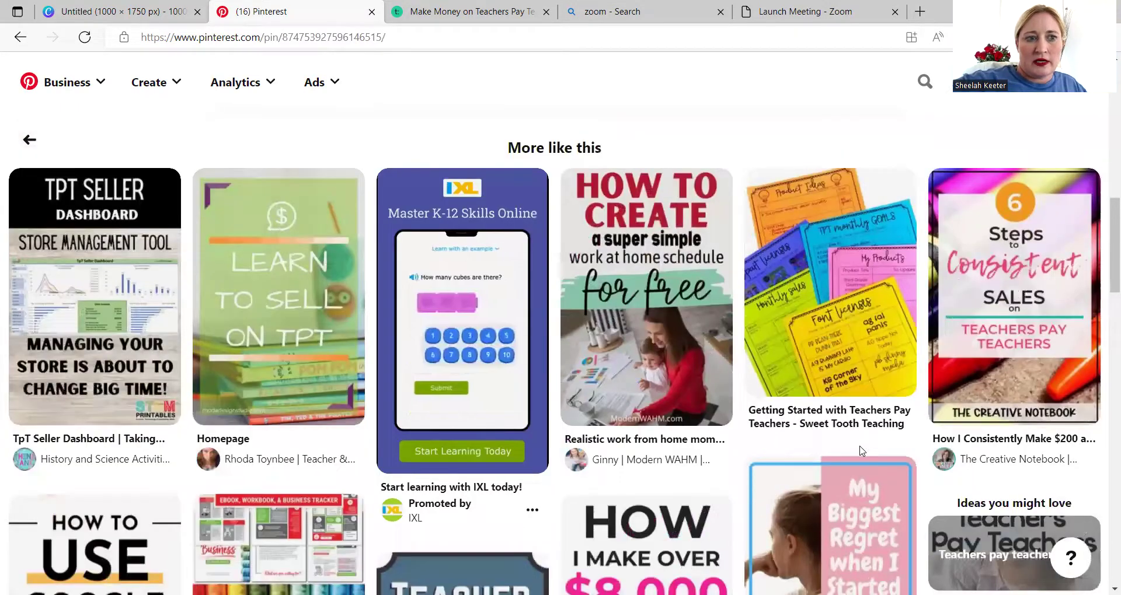
scroll(861, 450, down, 1)
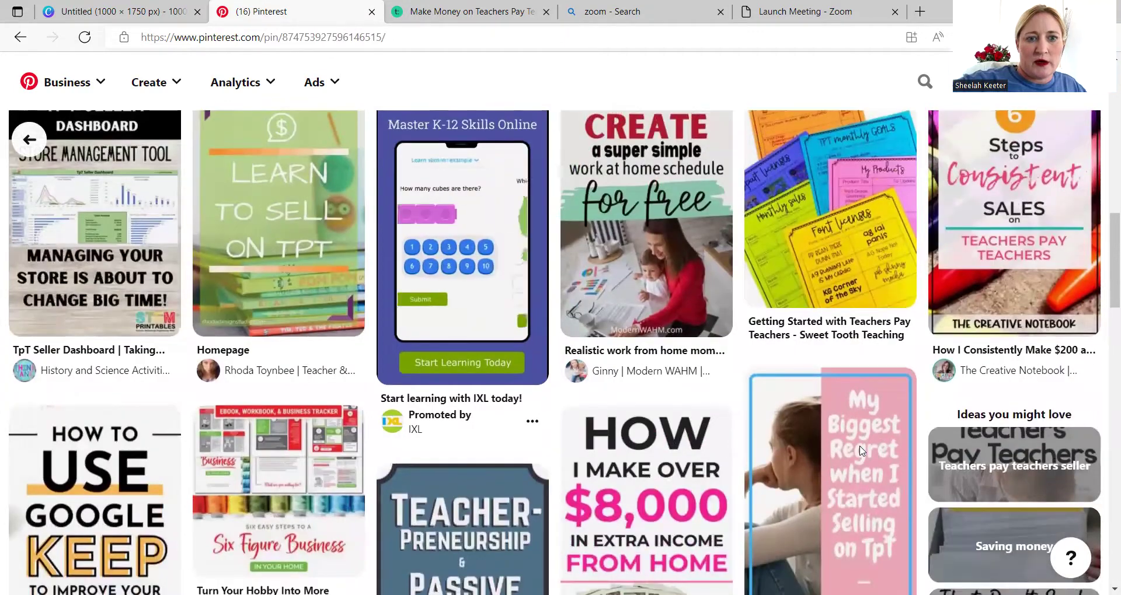
scroll(861, 451, up, 2)
scroll(861, 451, down, 3)
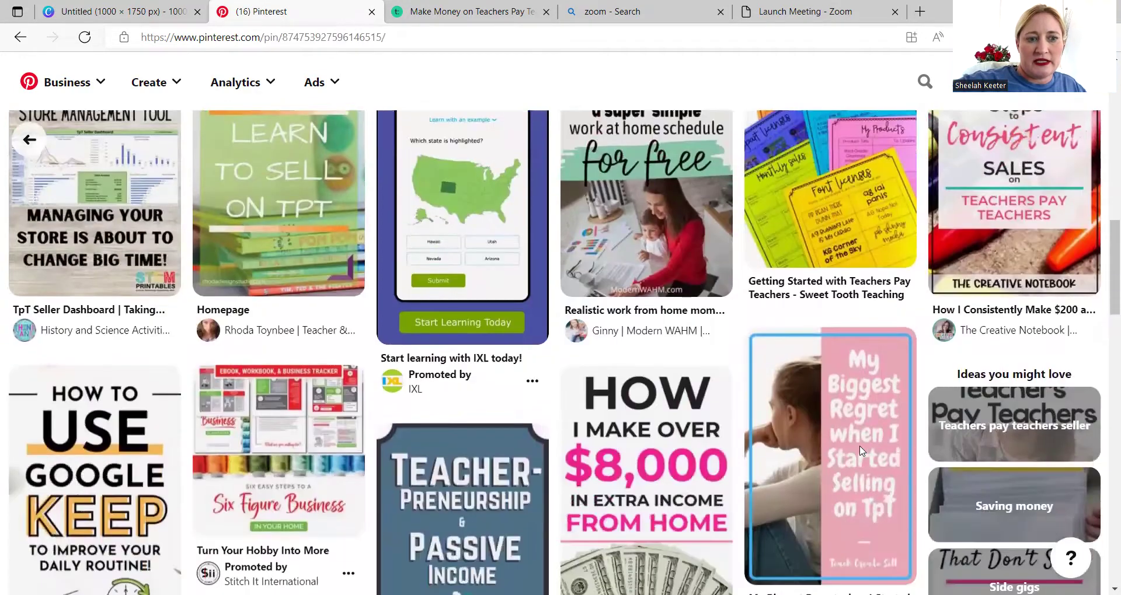
scroll(862, 451, down, 1)
scroll(862, 451, down, 3)
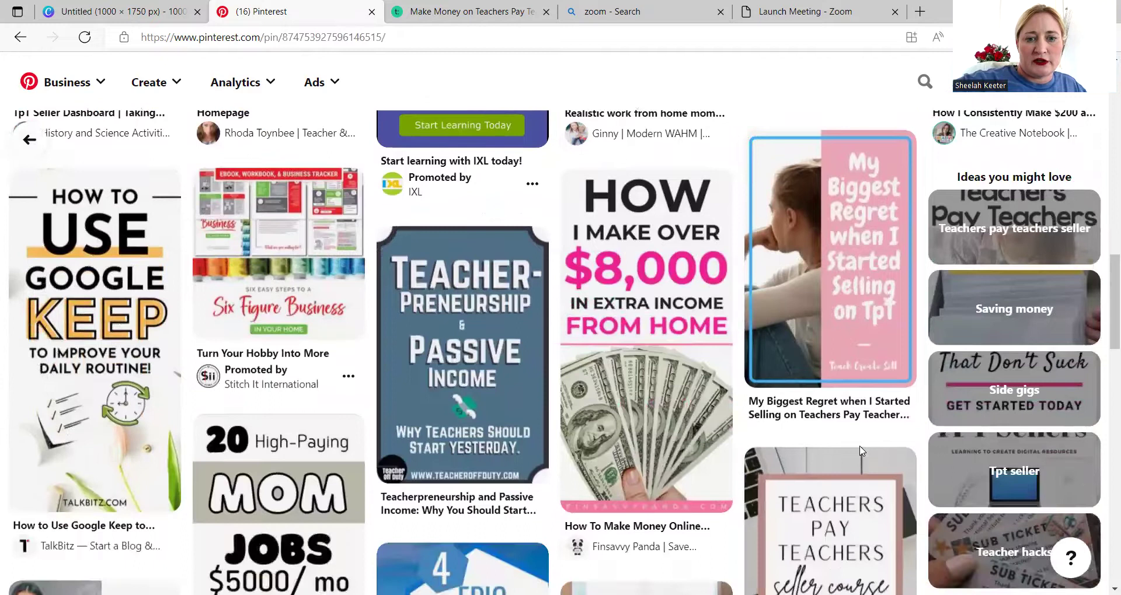
scroll(862, 451, down, 1)
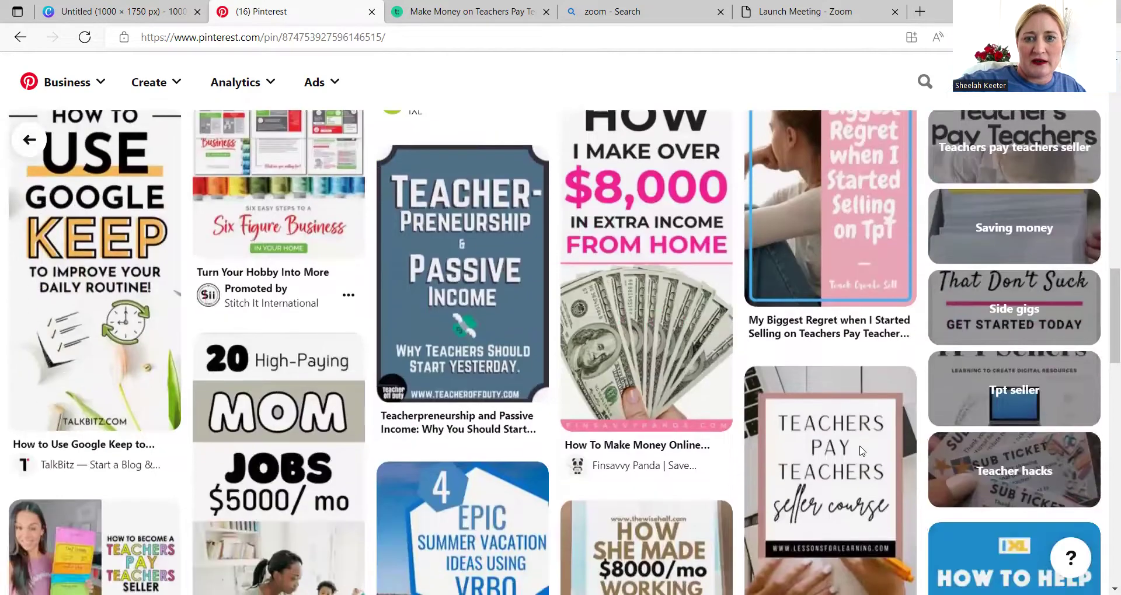
scroll(859, 451, down, 3)
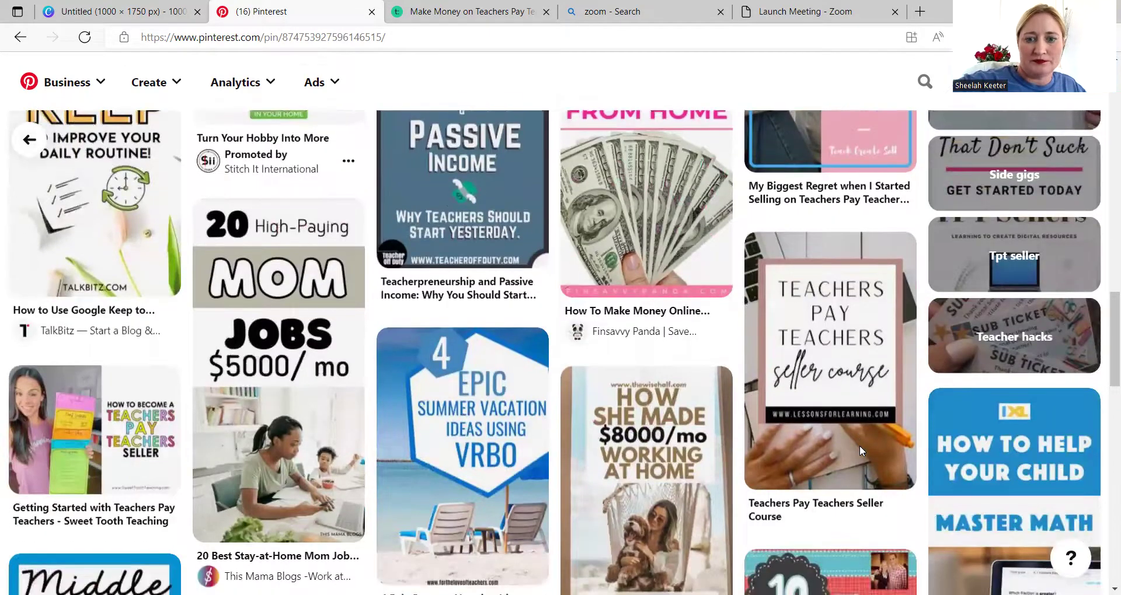
scroll(859, 446, down, 3)
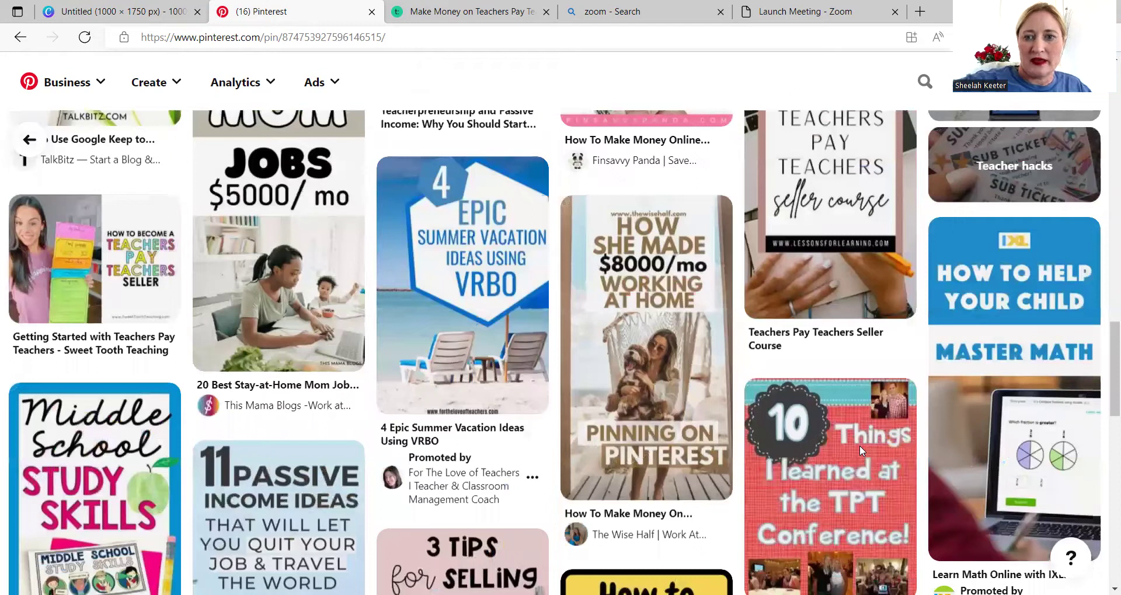
scroll(860, 446, down, 3)
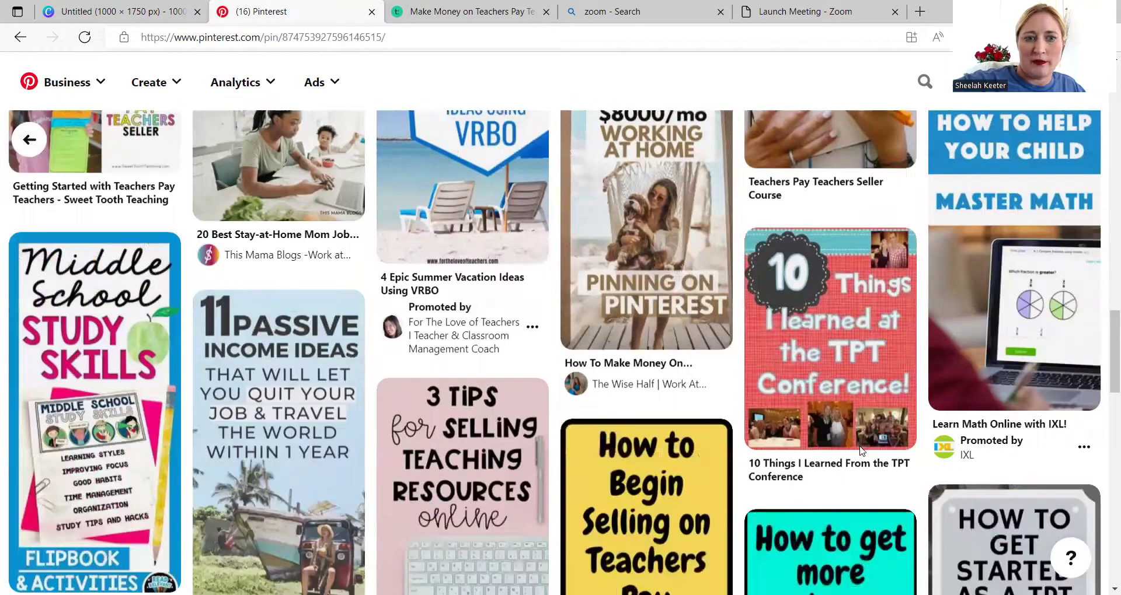
scroll(859, 451, down, 4)
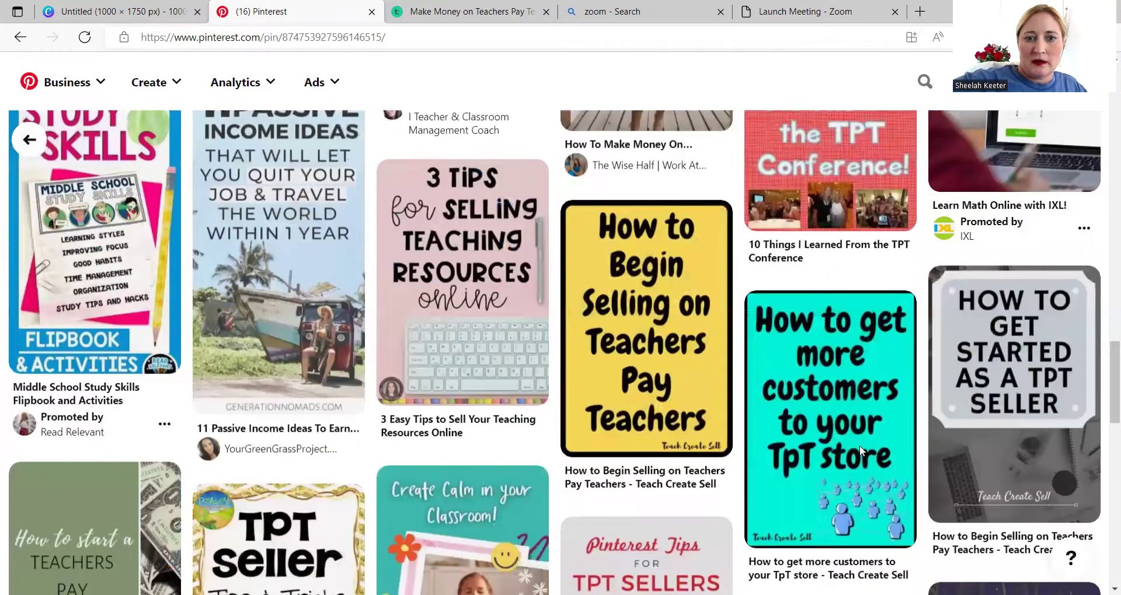
scroll(859, 446, down, 8)
scroll(860, 450, down, 6)
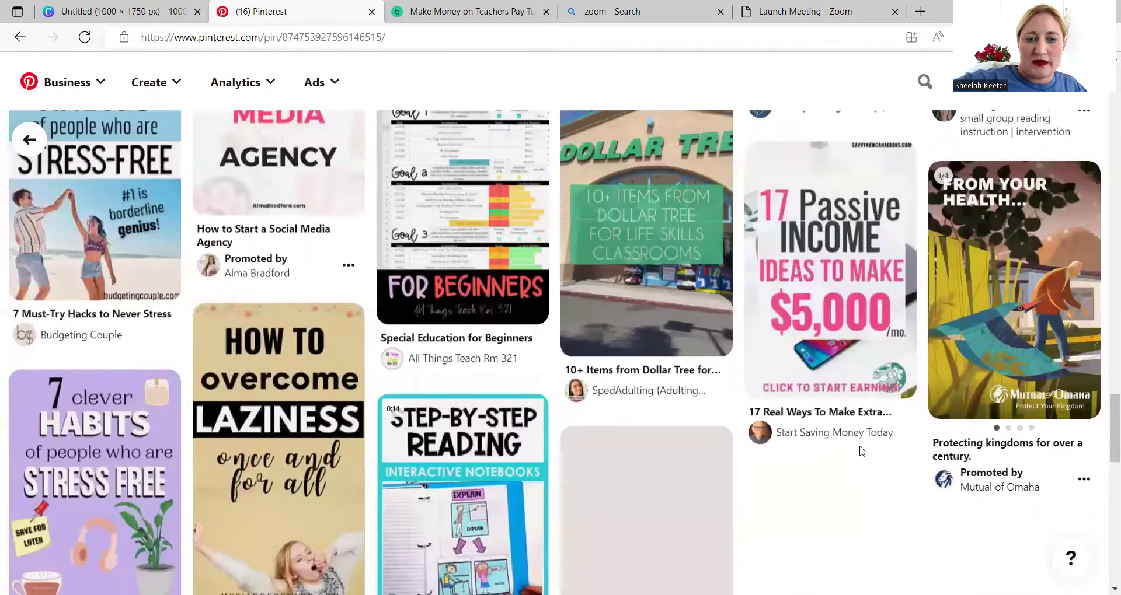
scroll(859, 450, down, 5)
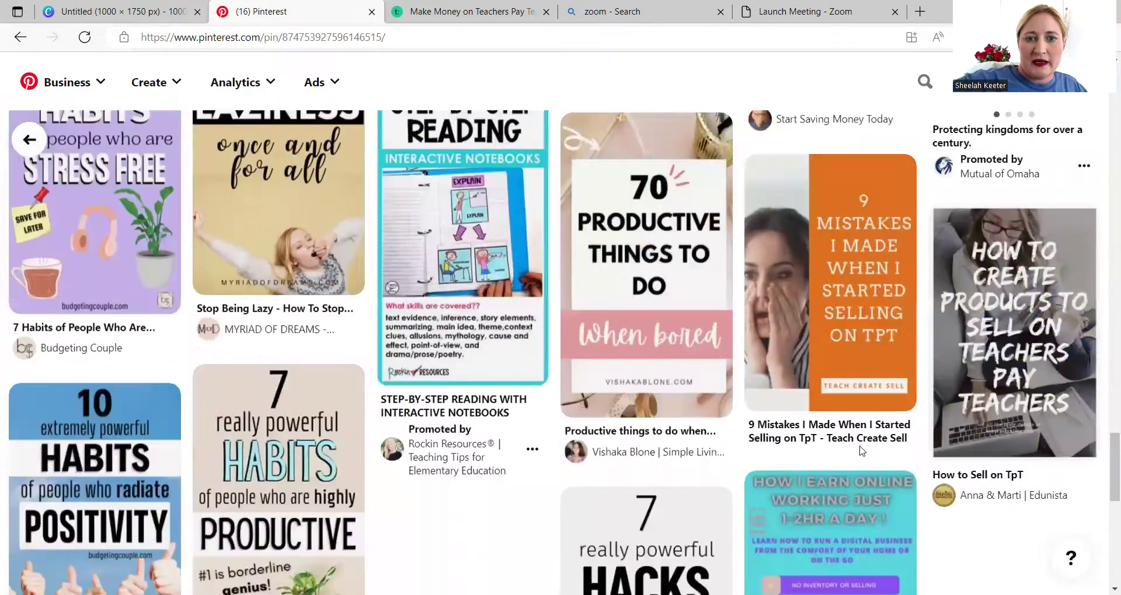
scroll(861, 450, down, 6)
scroll(860, 450, down, 6)
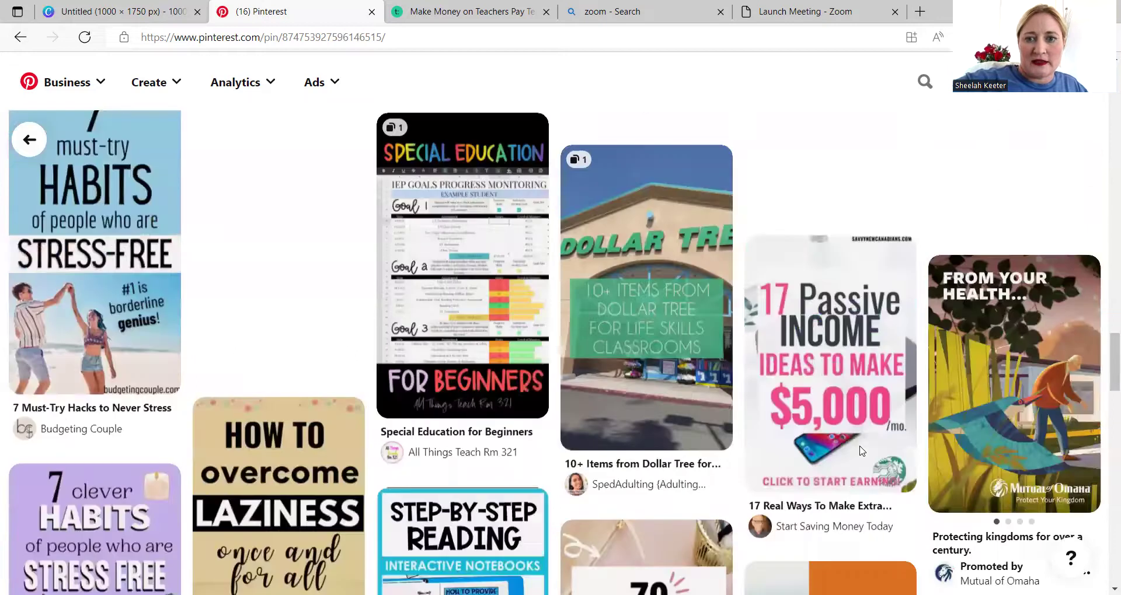
scroll(859, 451, up, 15)
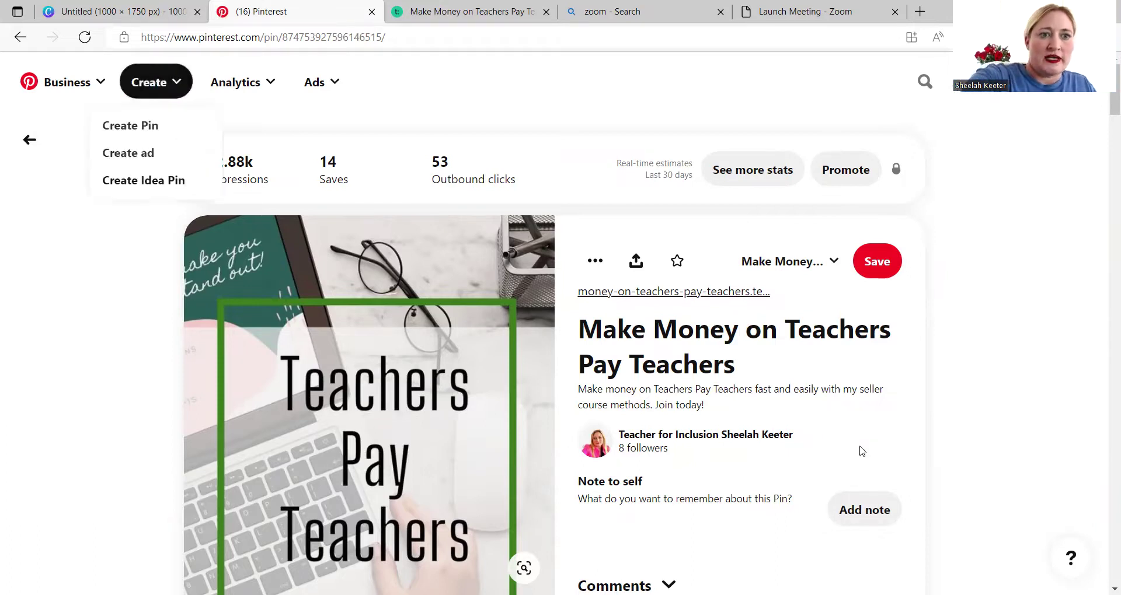
- Start a new pin and upload the 'Leave the Classroom – Teachers Pay Teachers Seller Course' beach image
key(Return)
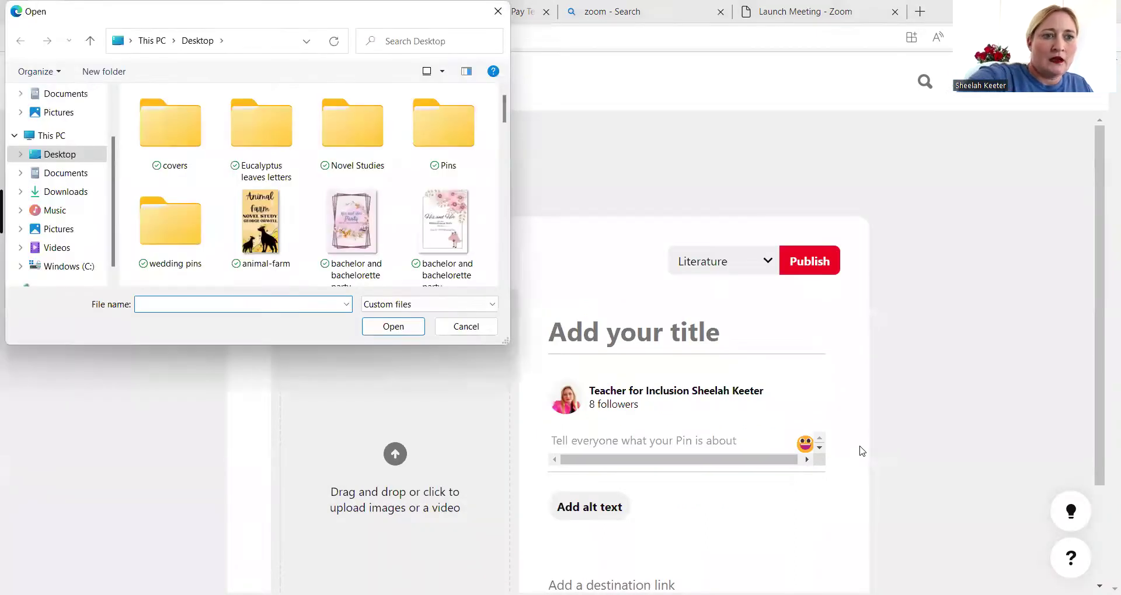
click(230, 140)
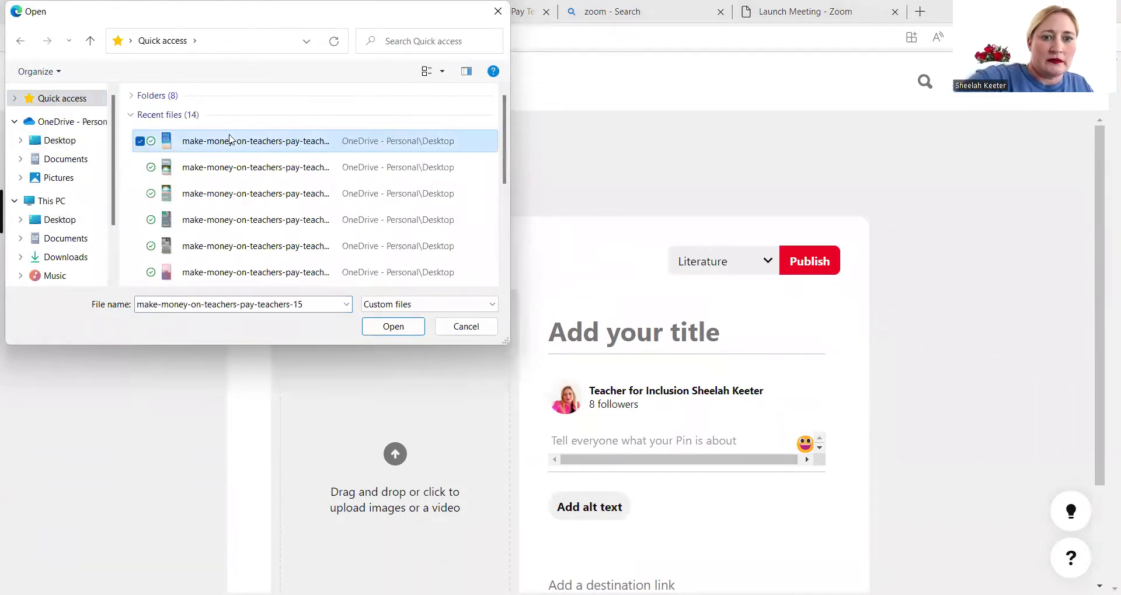
click(393, 328)
scroll(391, 331, down, 2)
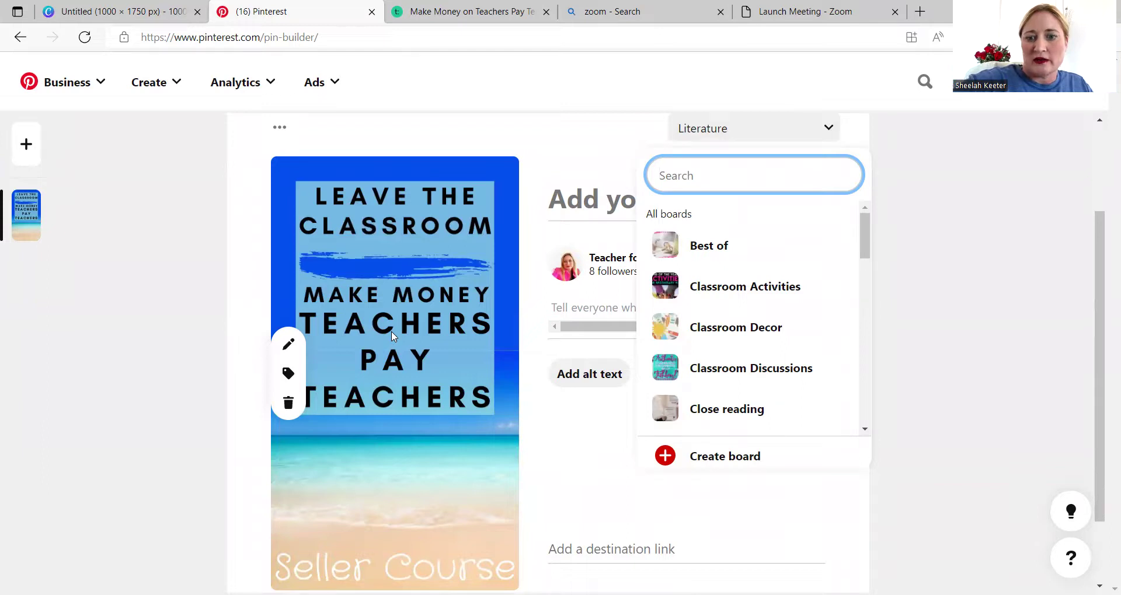
- Open the Create board form from the board list and dismiss the browser's suggested names
scroll(753, 321, down, 10)
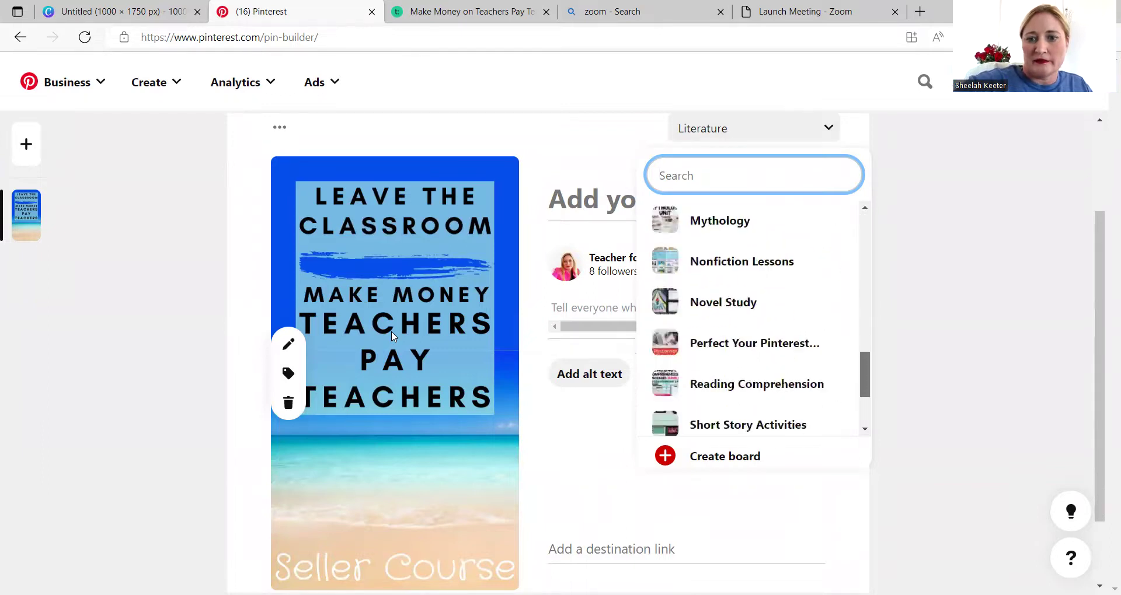
click(724, 456)
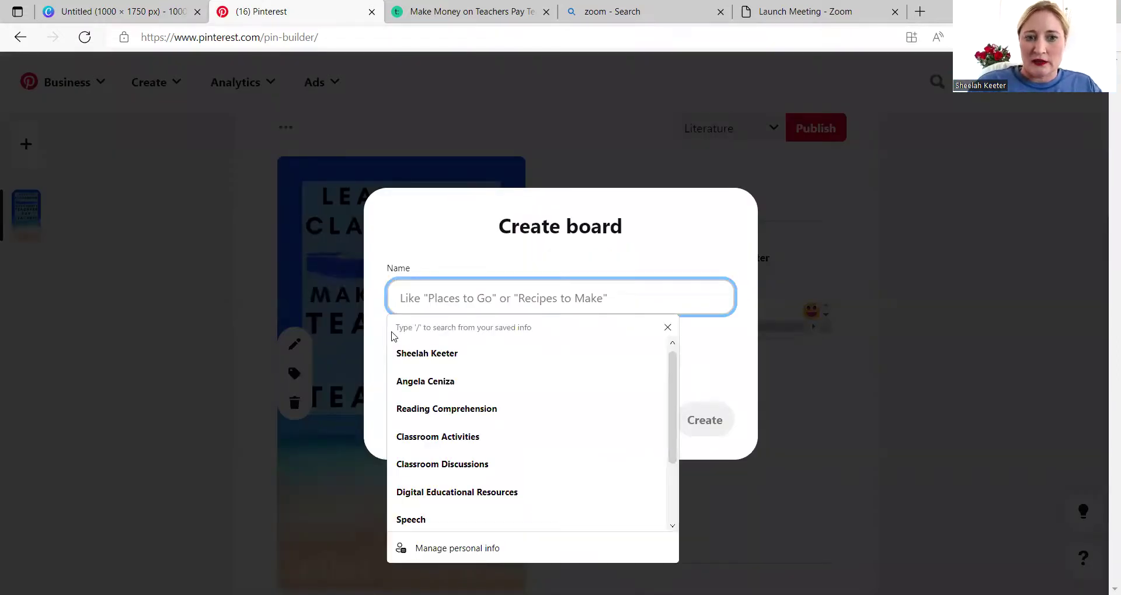
click(392, 337)
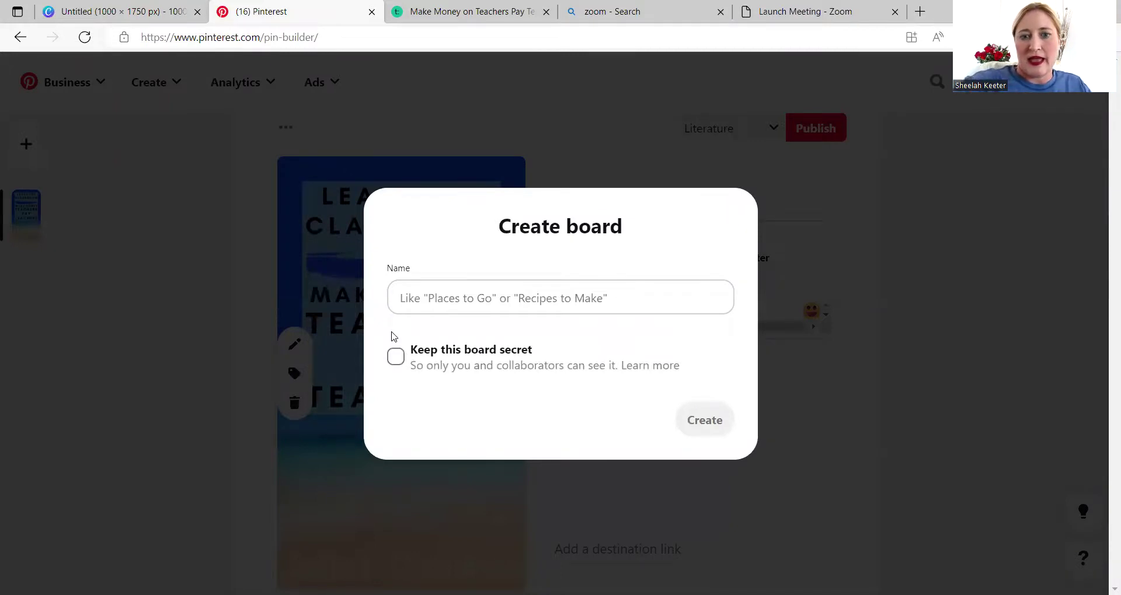
- Cancel the Create board dialog, leaving the pin set to the Literature board
key(Escape)
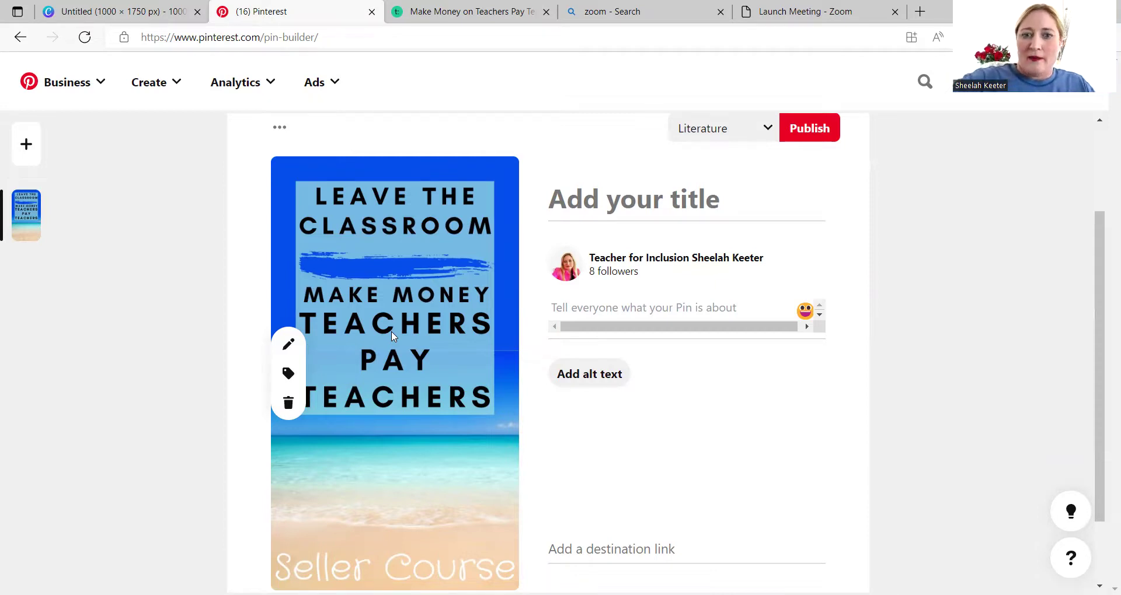
- Scroll back to the top of the pin builder
scroll(391, 331, up, 2)
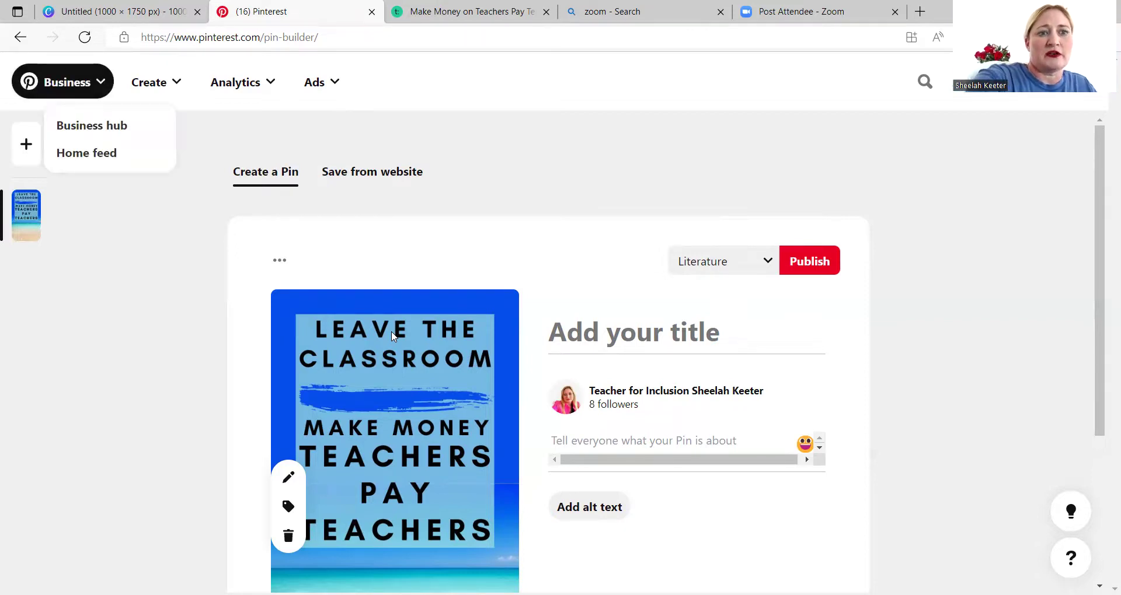
- Switch to the Home feed and browse down through the For you teaching and book pins
key(Down)
key(Down)
key(Return)
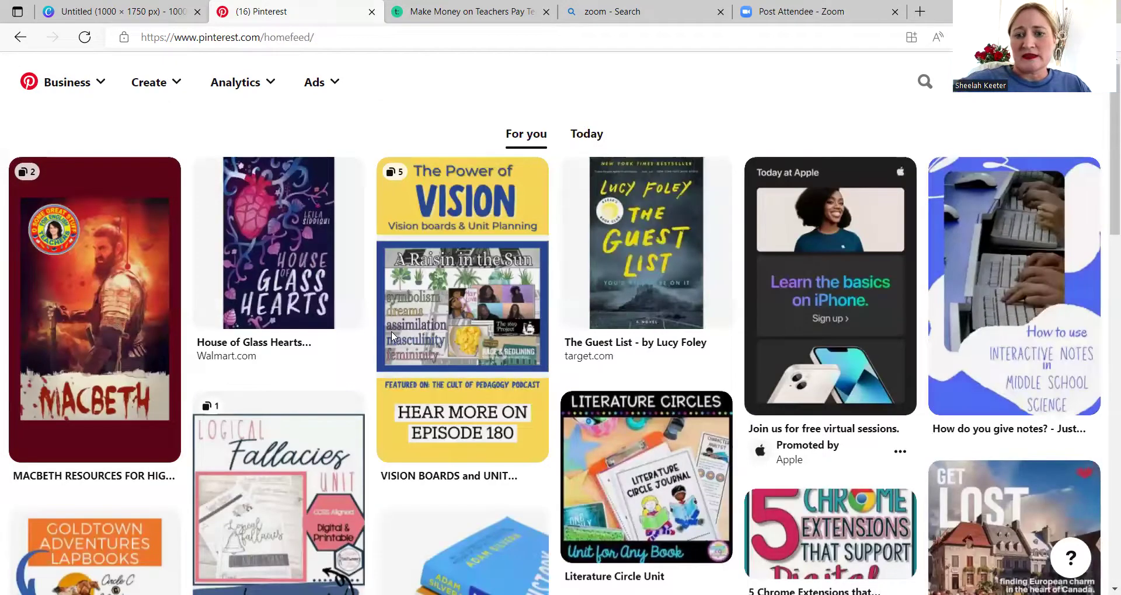
scroll(391, 337, down, 1)
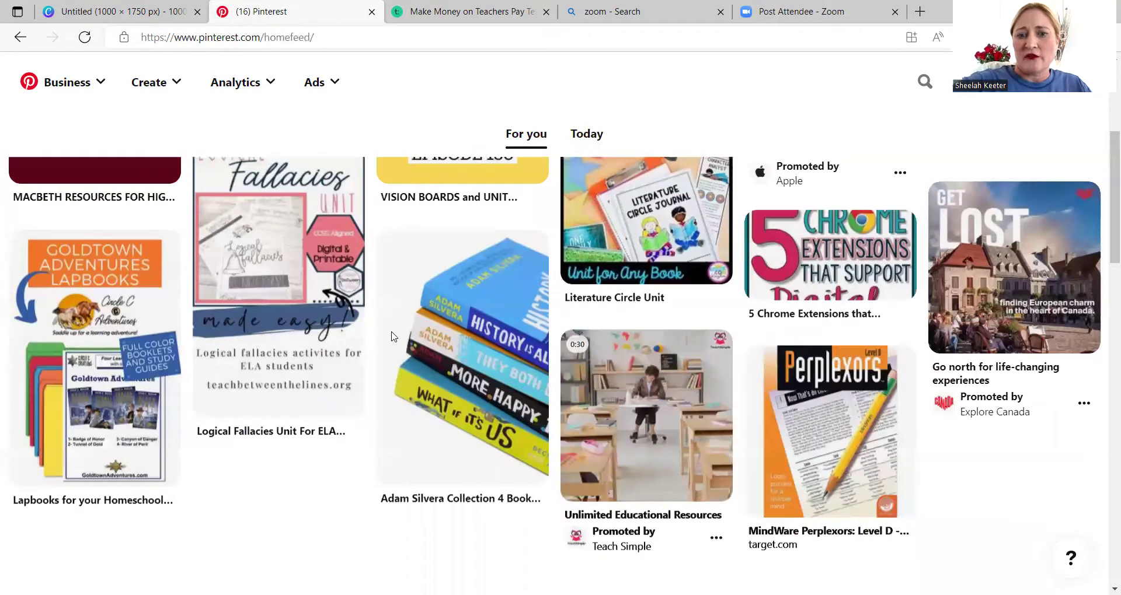
scroll(391, 337, down, 5)
scroll(391, 337, down, 5)
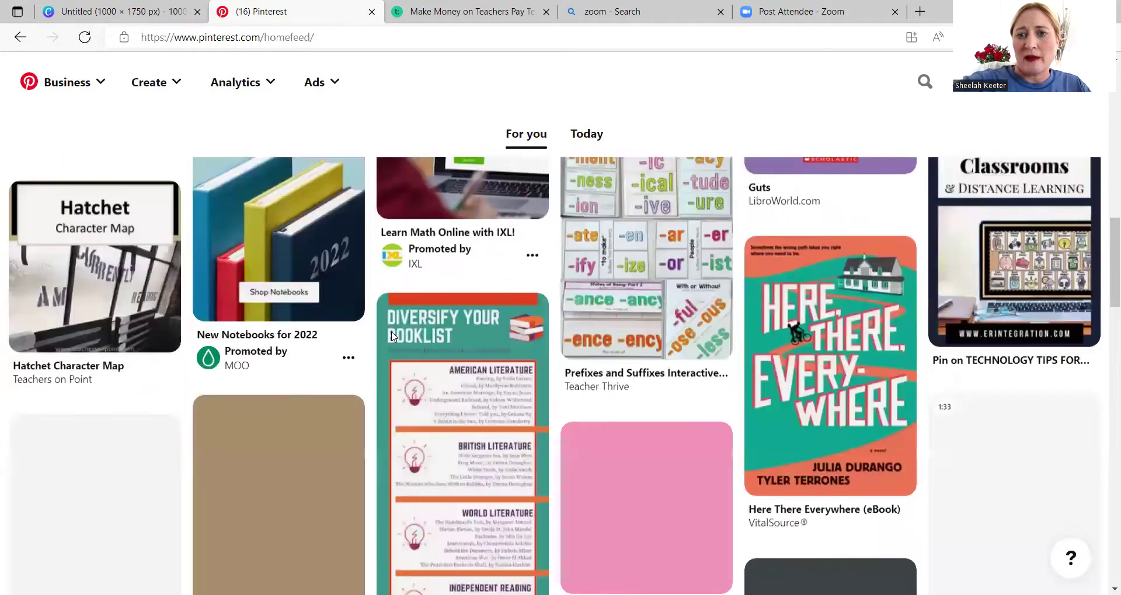
scroll(391, 337, down, 2)
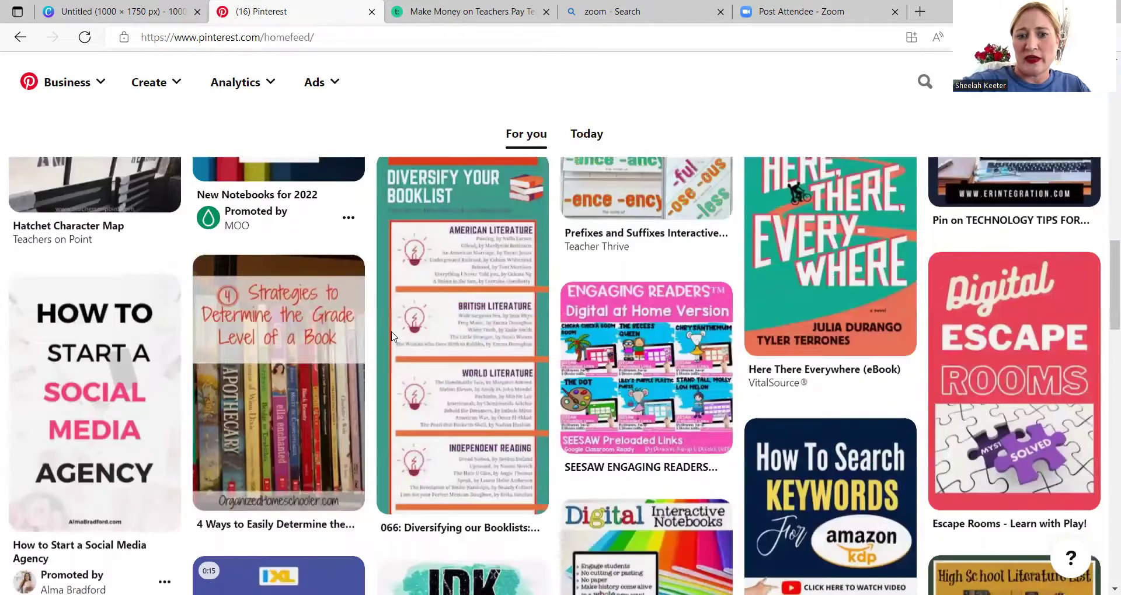
scroll(391, 336, down, 3)
scroll(391, 337, down, 4)
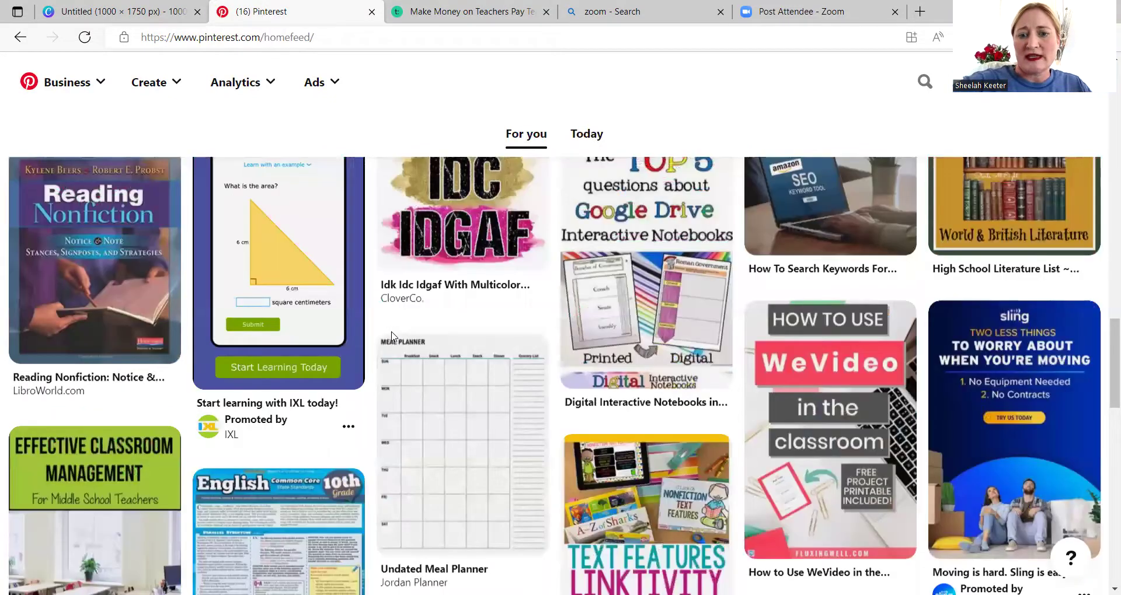
scroll(391, 337, down, 5)
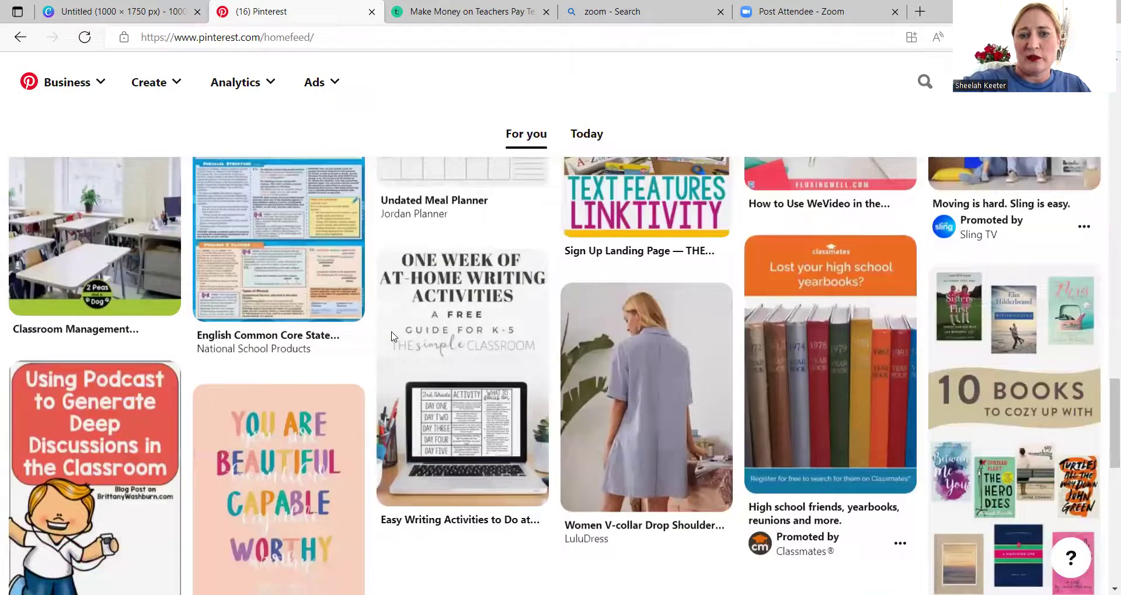
scroll(391, 337, down, 5)
scroll(391, 336, down, 4)
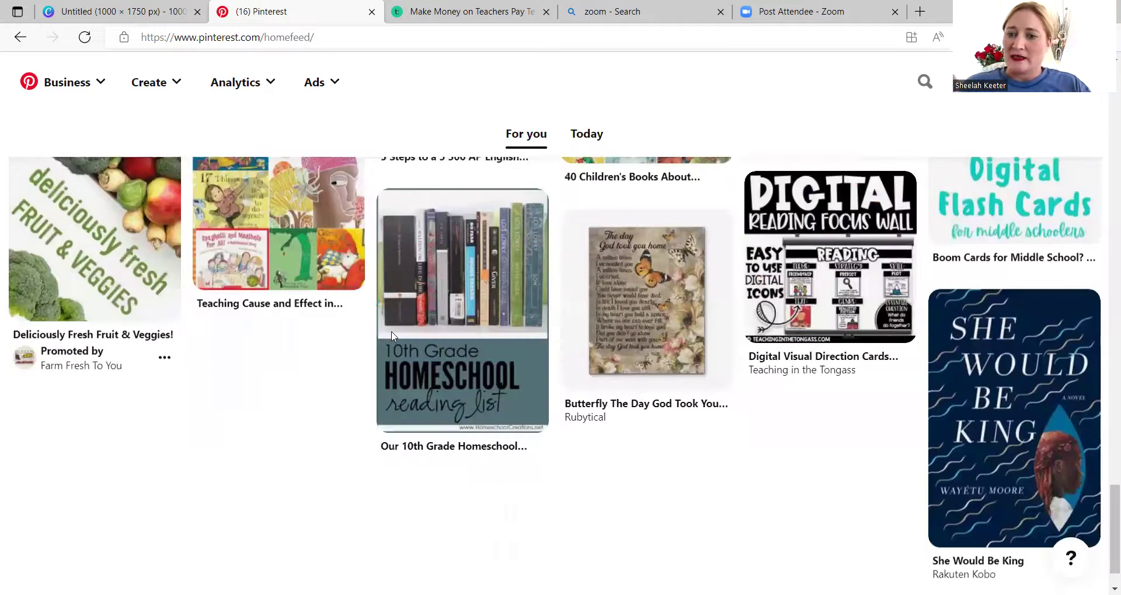